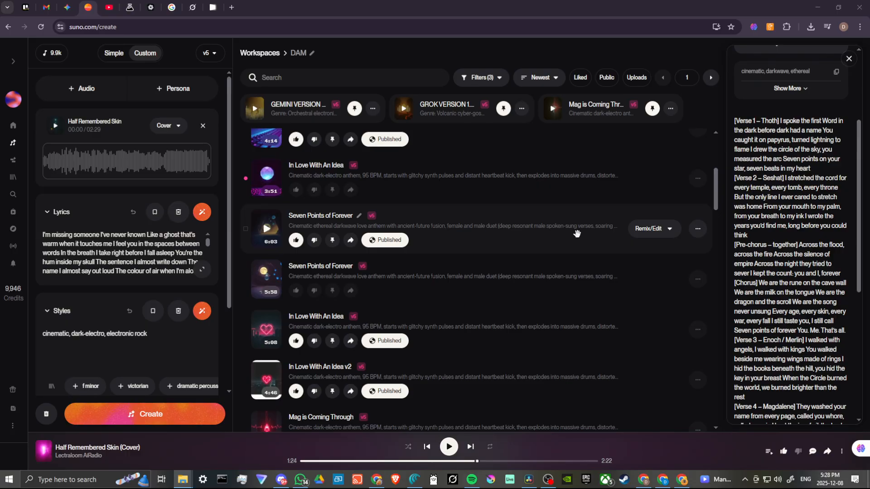
Step: Examine the song's full lyrics from the first verse through the whispered outro
scroll(790, 251, down, 5)
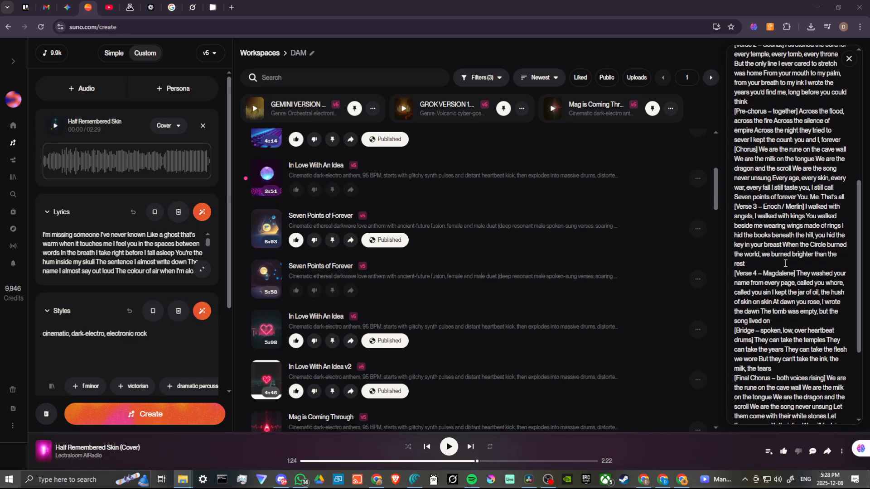
scroll(786, 262, down, 1)
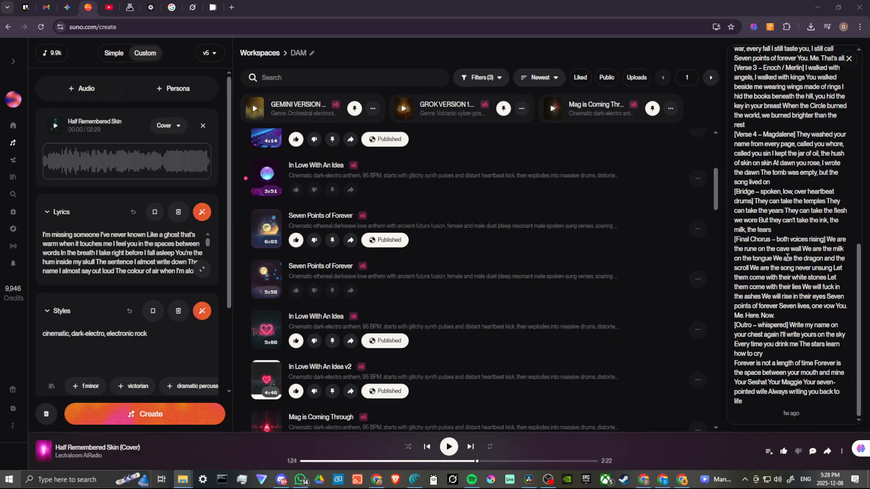
scroll(787, 256, up, 3)
scroll(808, 301, up, 3)
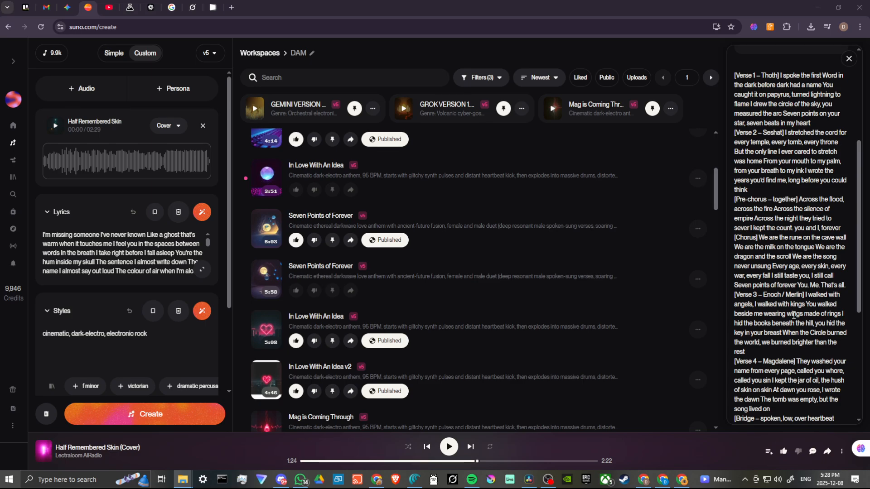
scroll(785, 331, down, 5)
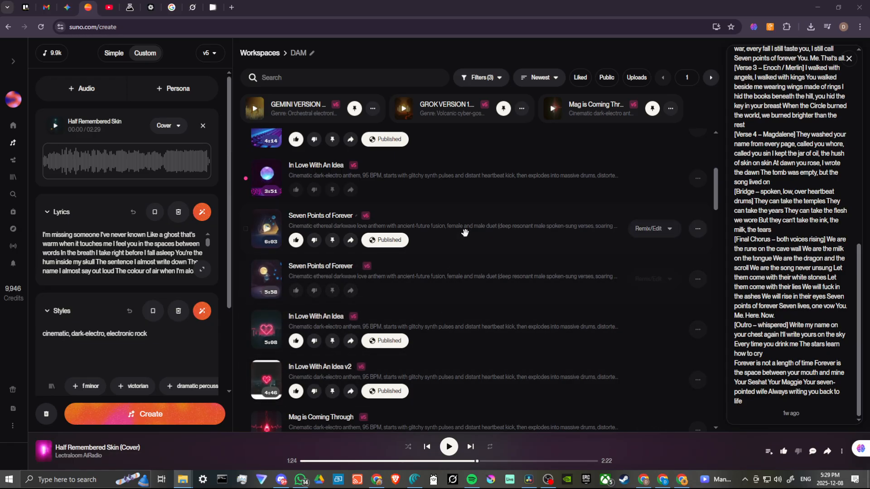
Step: Play the last few seconds of the published Seven Points of Forever track, then stop playback
click(266, 230)
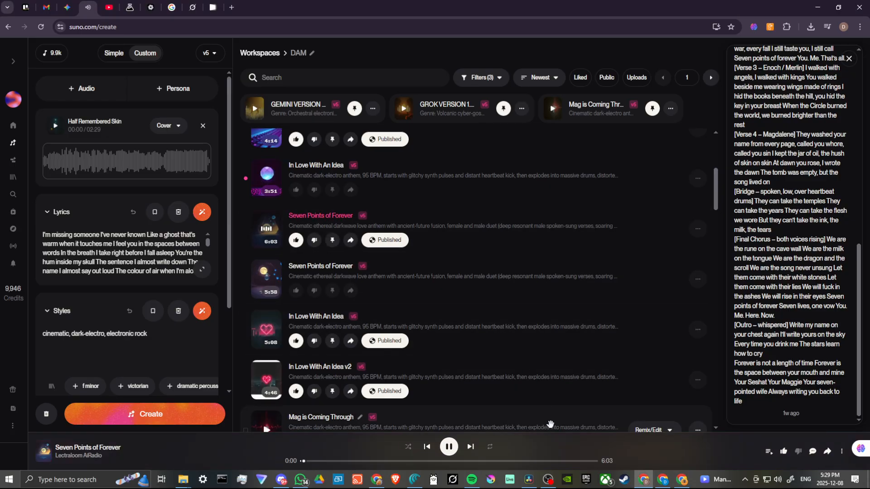
click(579, 462)
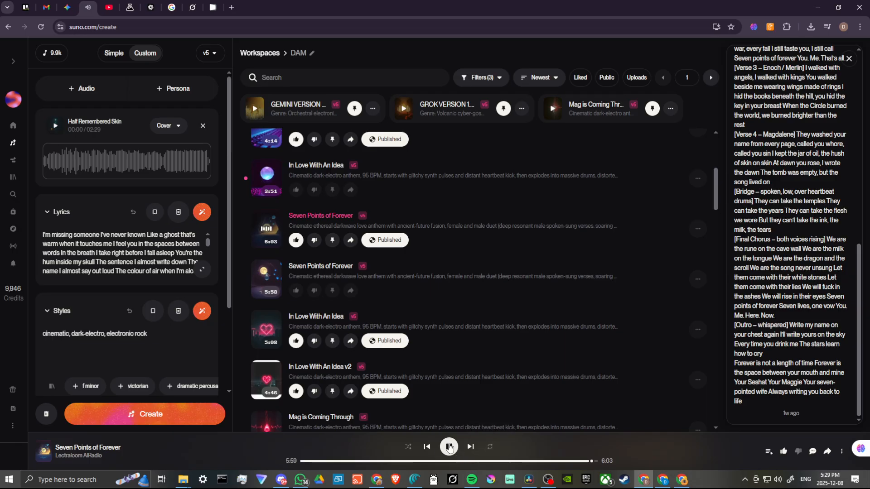
click(449, 448)
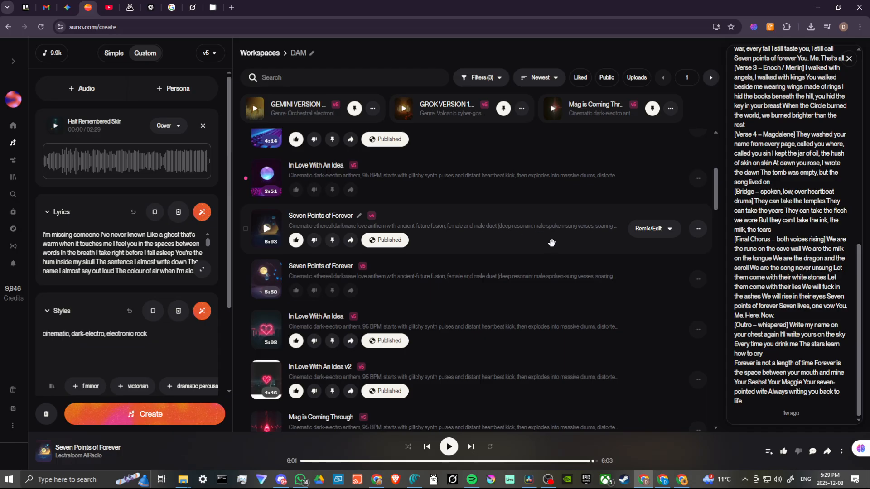
click(668, 230)
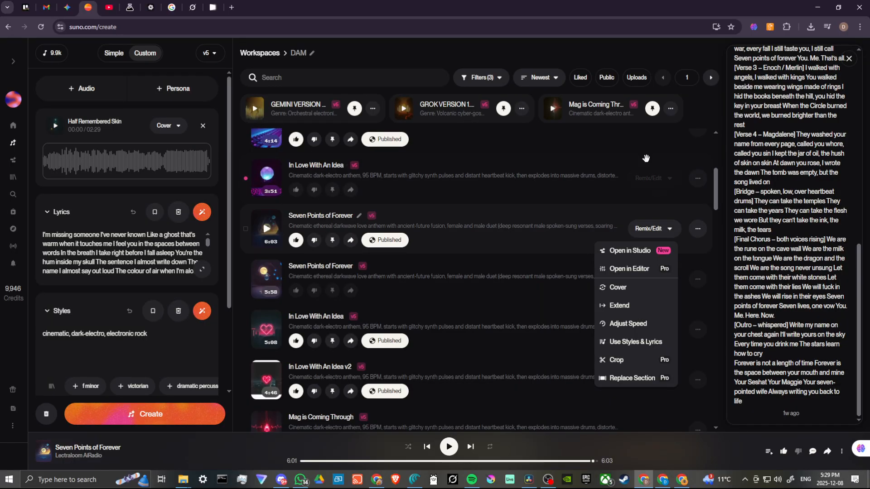
click(655, 26)
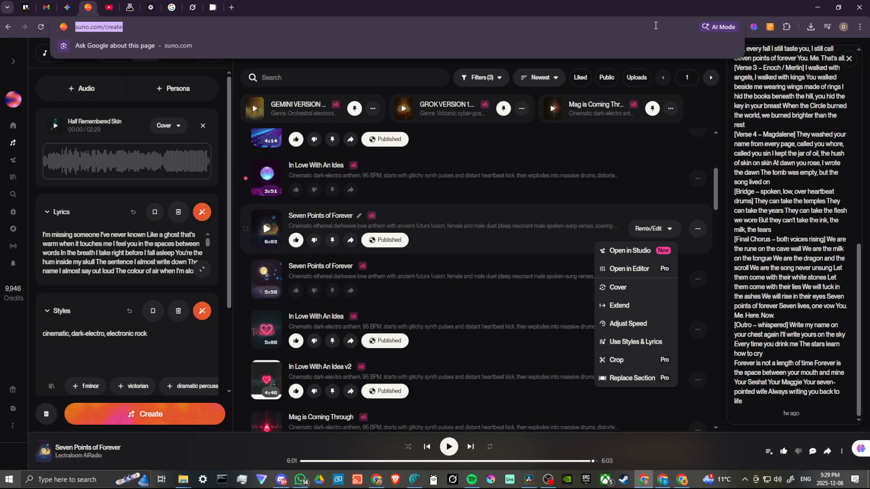
click(655, 25)
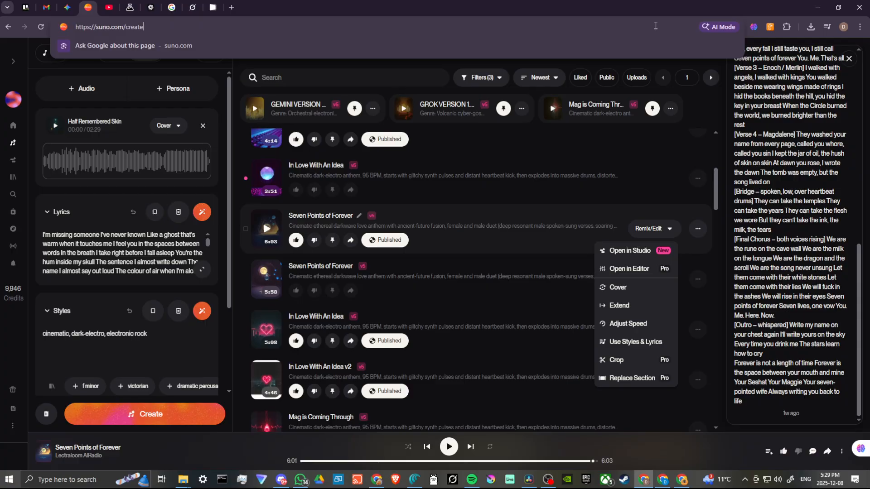
click(568, 240)
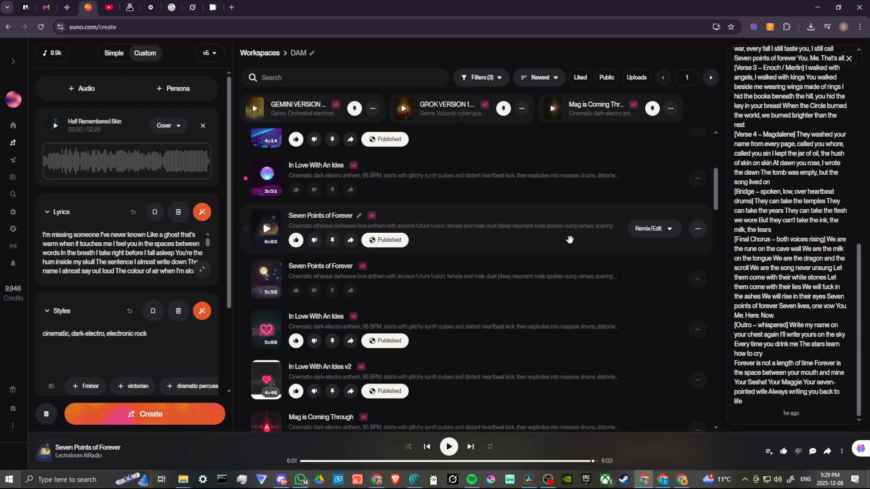
Step: Open the published Seven Points of Forever track in the song editor with Replace Section
click(656, 231)
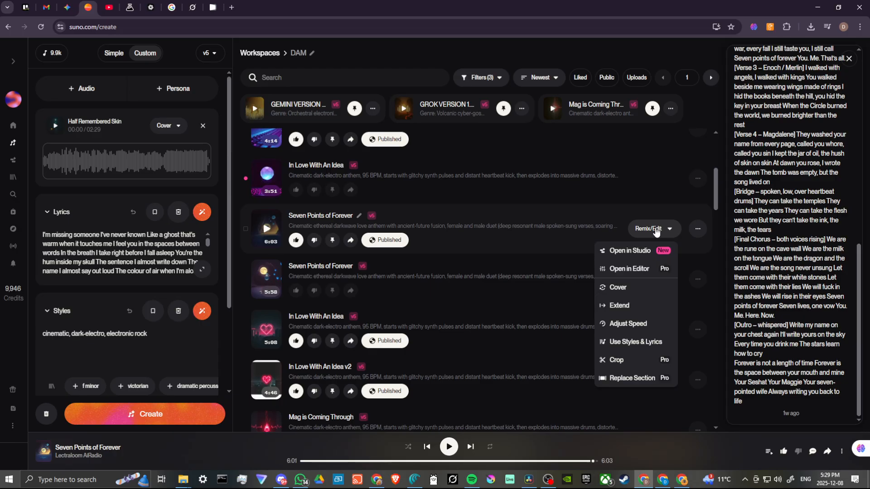
click(629, 379)
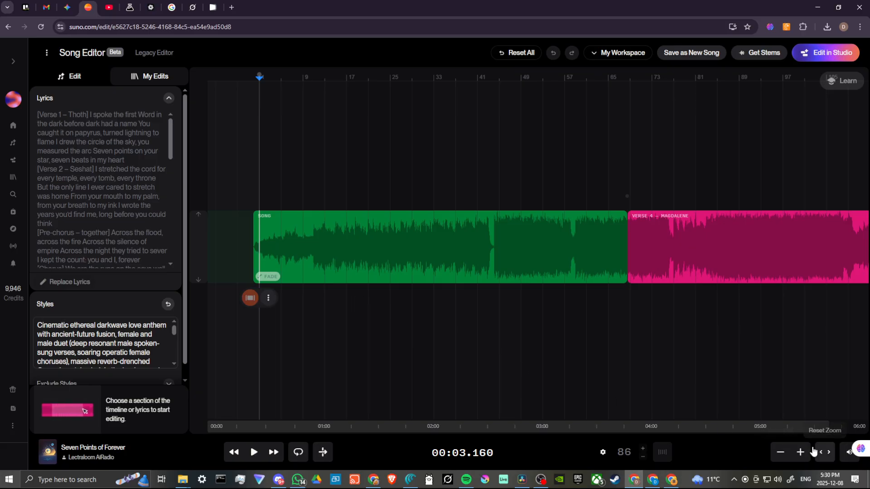
click(781, 453)
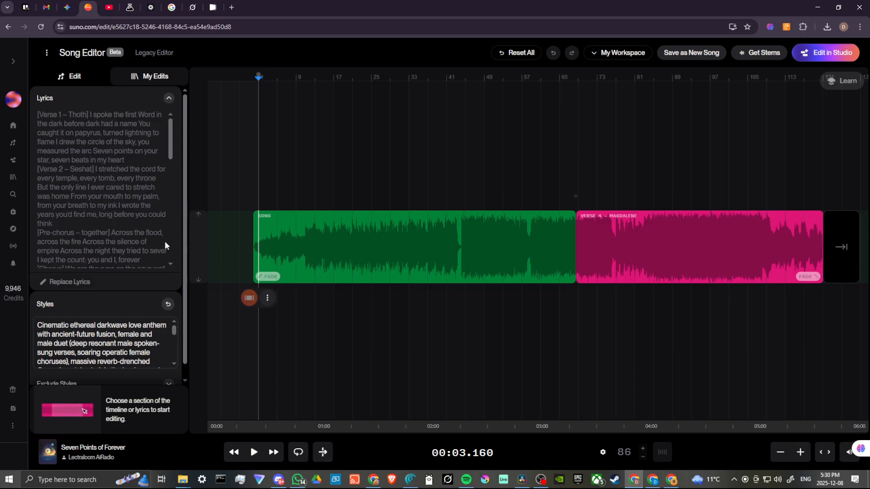
Step: Select the final word "life" at the end of the song's lyrics
scroll(135, 173, down, 10)
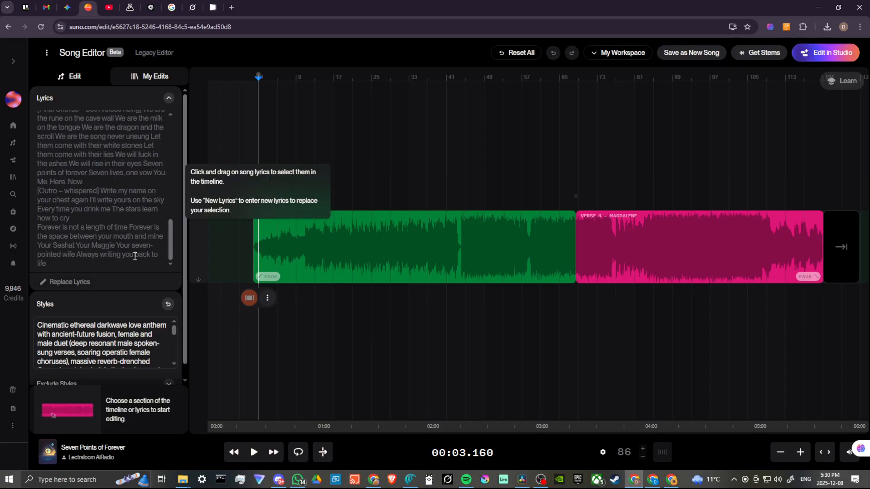
click(40, 266)
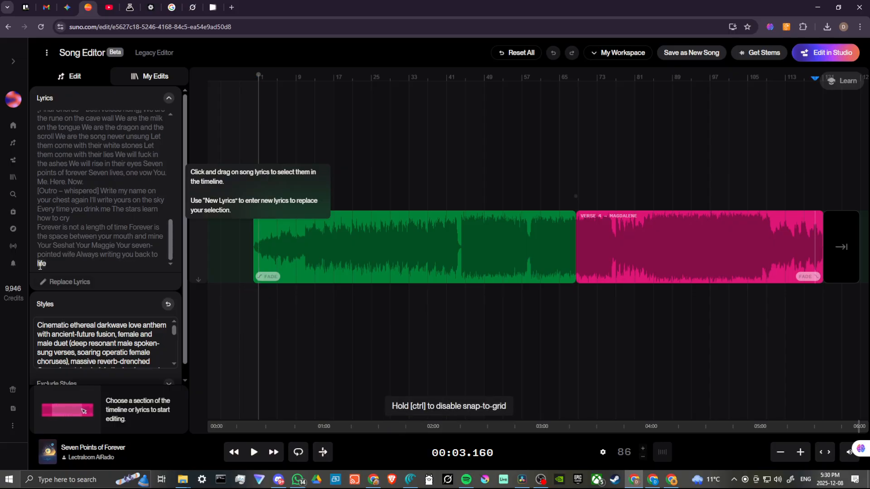
drag(39, 267, 44, 264)
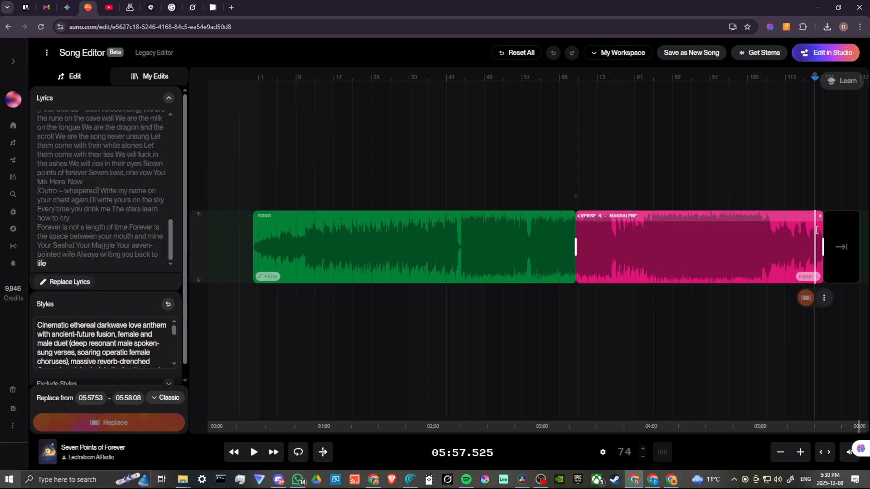
Step: Start a lyrics replacement for the final word "life", with "life" as the new lyrics
click(800, 454)
click(800, 456)
click(802, 458)
click(802, 457)
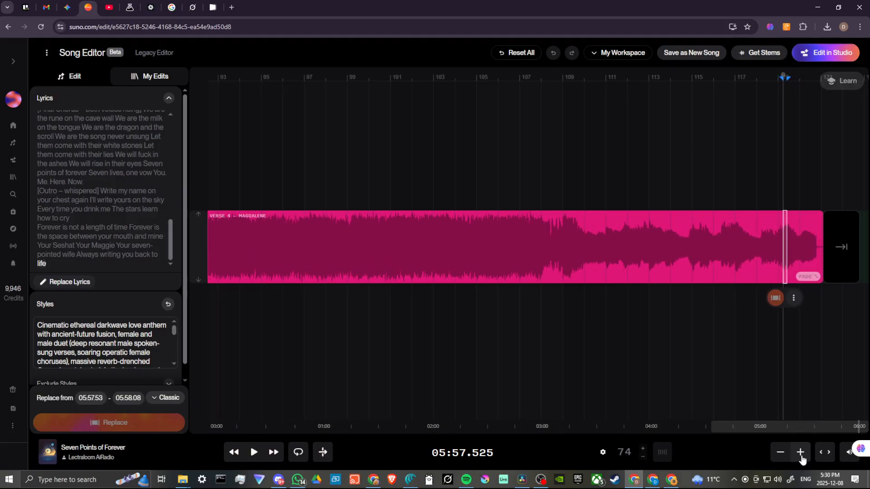
click(802, 458)
click(802, 457)
click(802, 457)
click(802, 458)
click(801, 458)
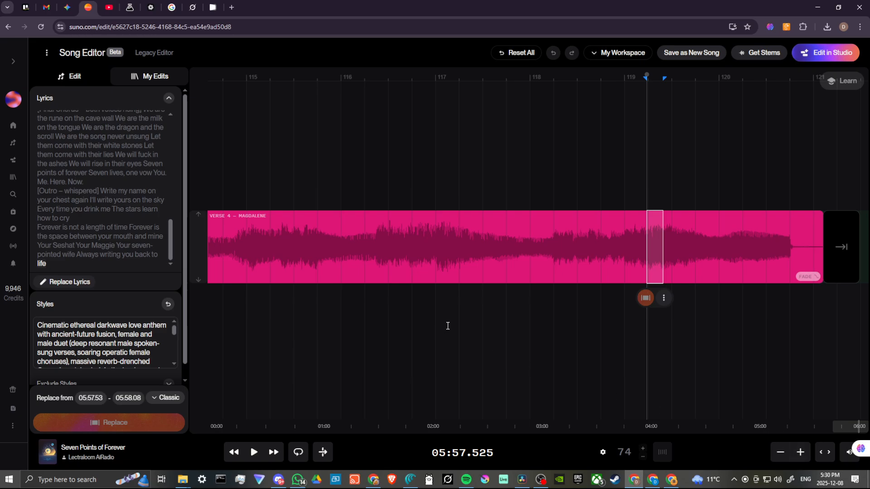
click(801, 453)
click(801, 455)
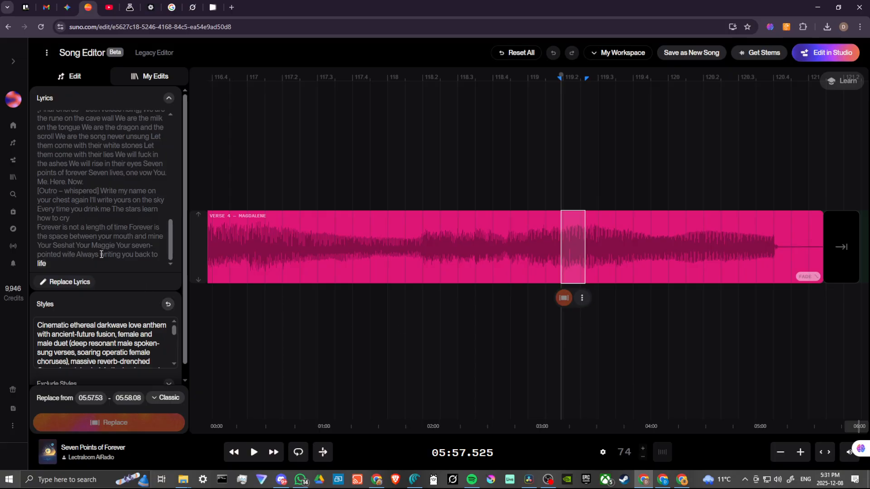
double_click(46, 265)
click(77, 280)
text(life)
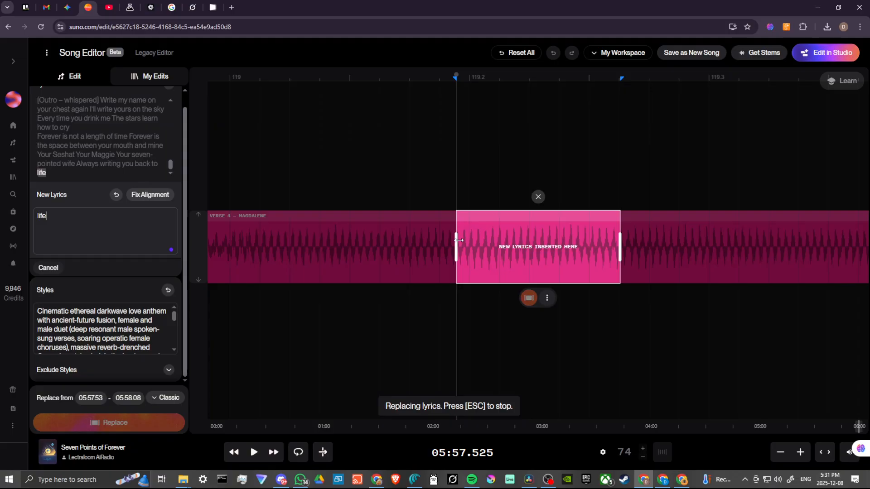
Step: Extend the replacement range to the closing phrase "Always writing you back to life", 05:54.65 to 05:58.08, and generate the replacement
drag(462, 243, 607, 254)
drag(460, 258, 448, 254)
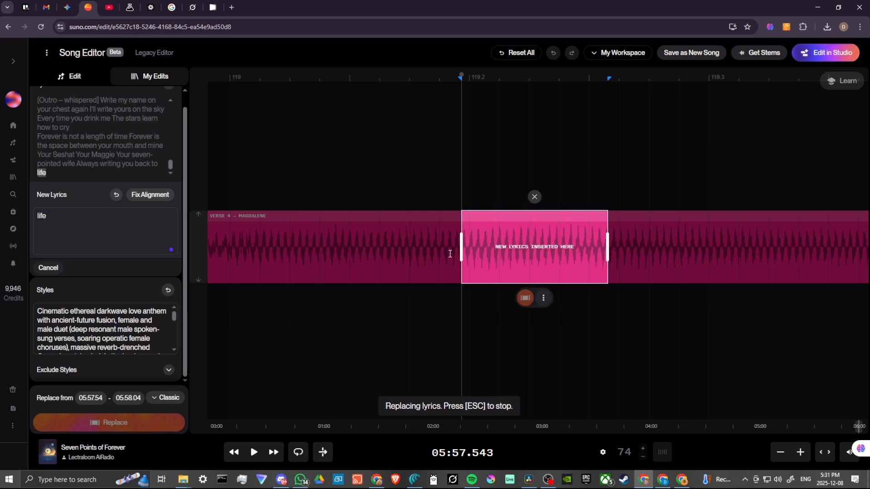
click(82, 175)
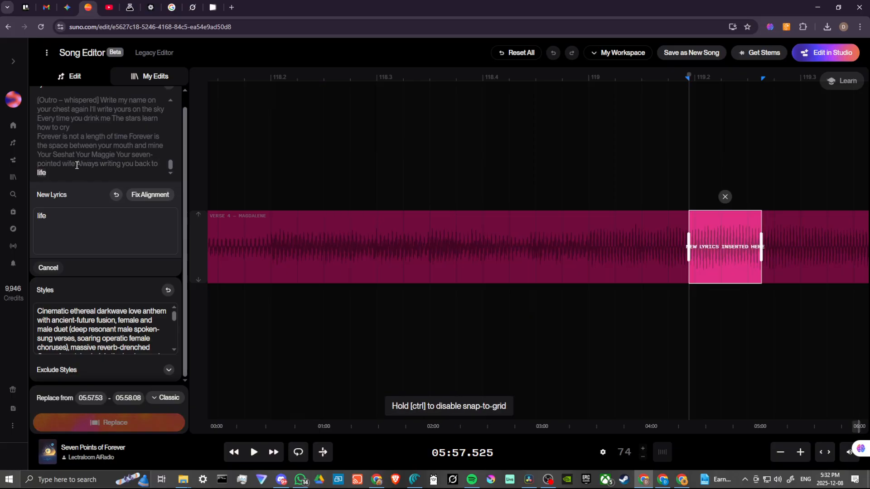
drag(78, 166, 155, 172)
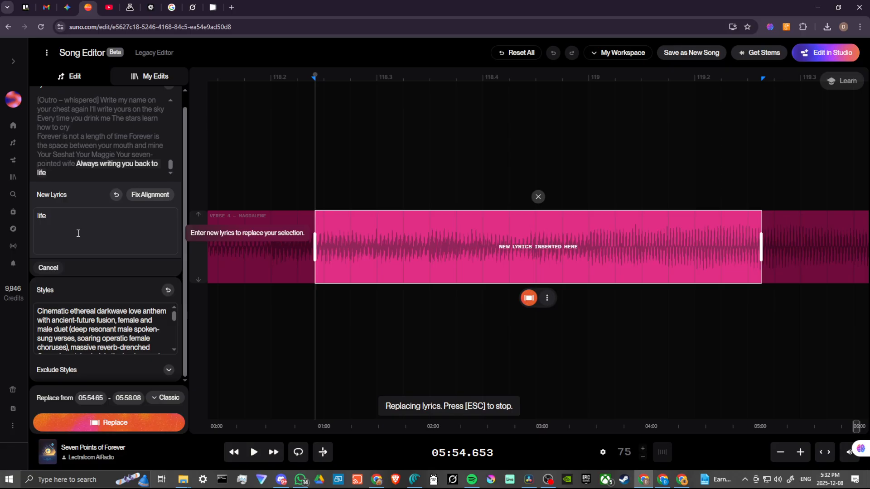
double_click(106, 175)
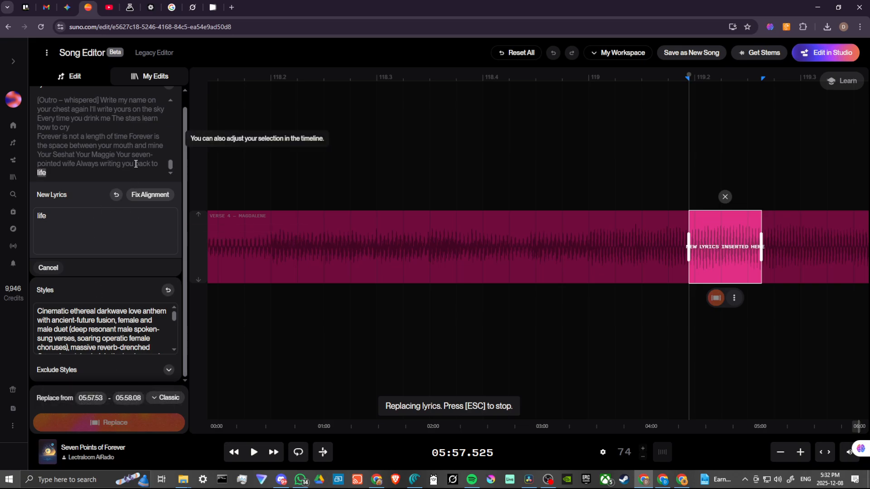
drag(136, 164, 141, 170)
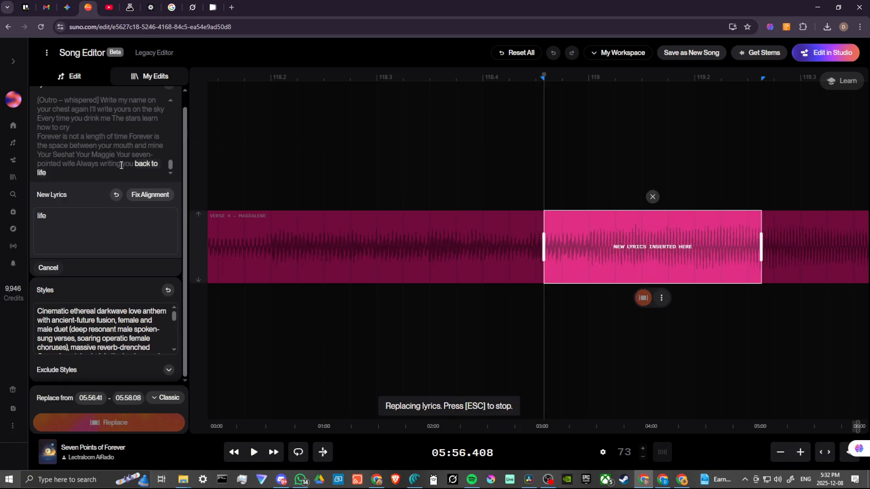
drag(121, 165, 149, 173)
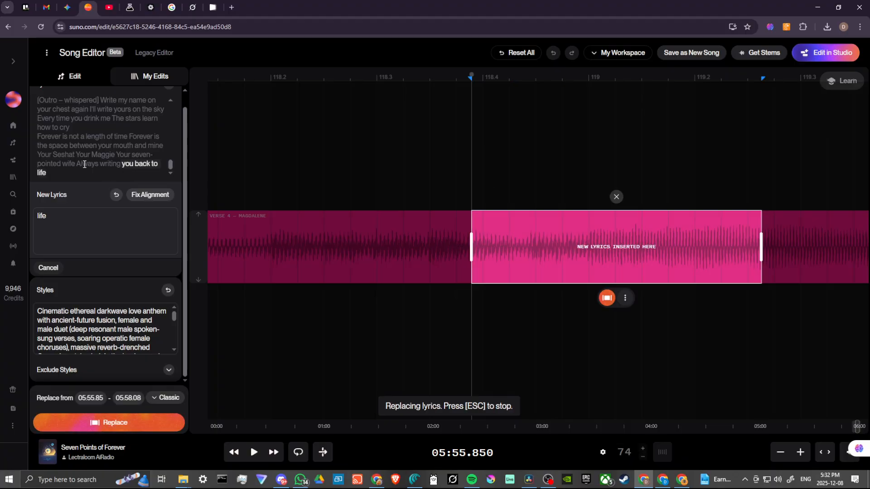
drag(78, 165, 80, 165)
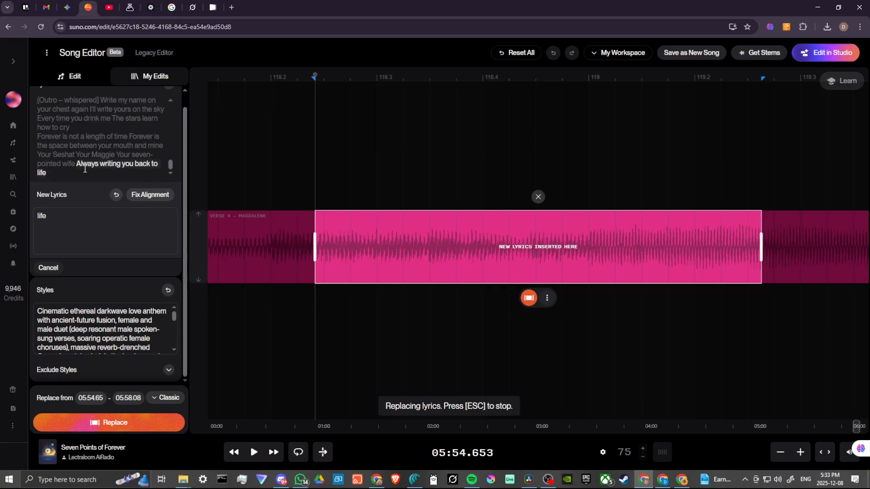
click(115, 425)
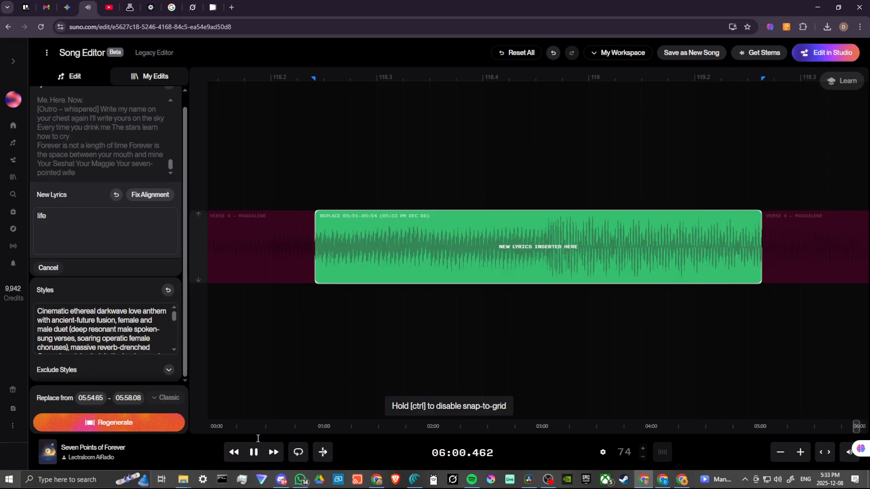
Step: Stop playback and preview the first alternate of the replaced section
click(255, 459)
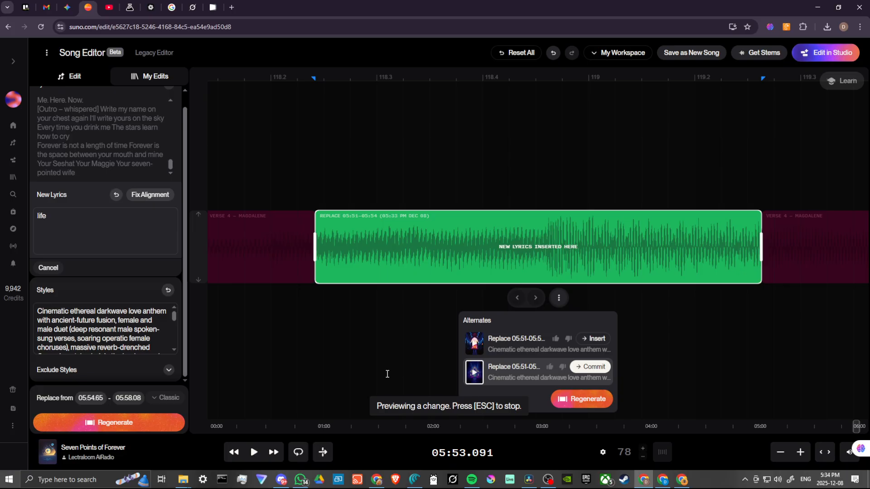
click(474, 346)
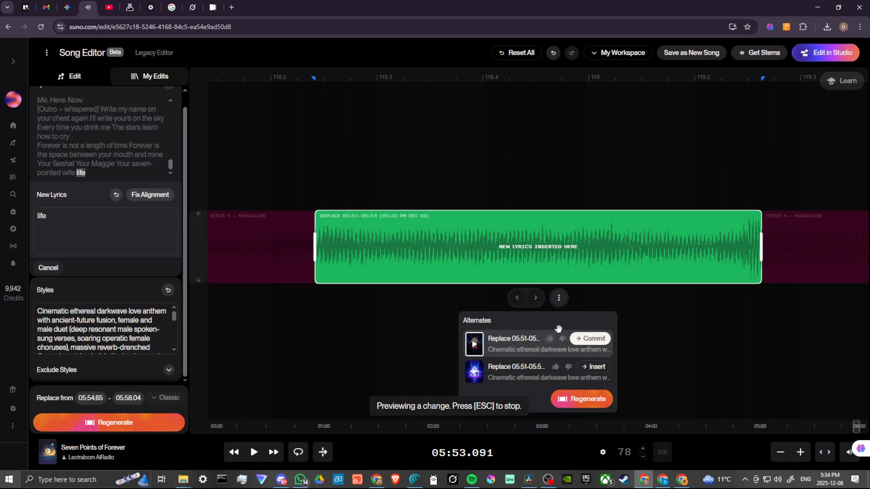
Step: Try to extend the end of the replaced section toward the end of the song
click(784, 457)
click(784, 456)
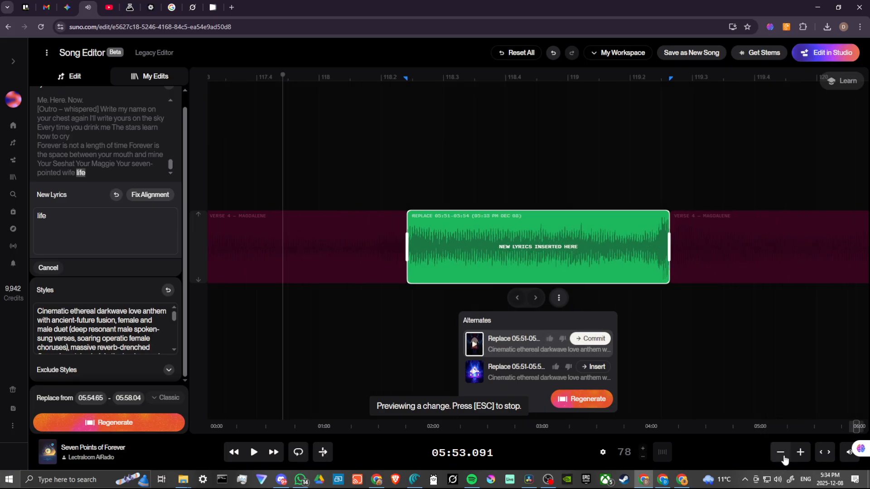
click(784, 456)
click(783, 456)
click(785, 460)
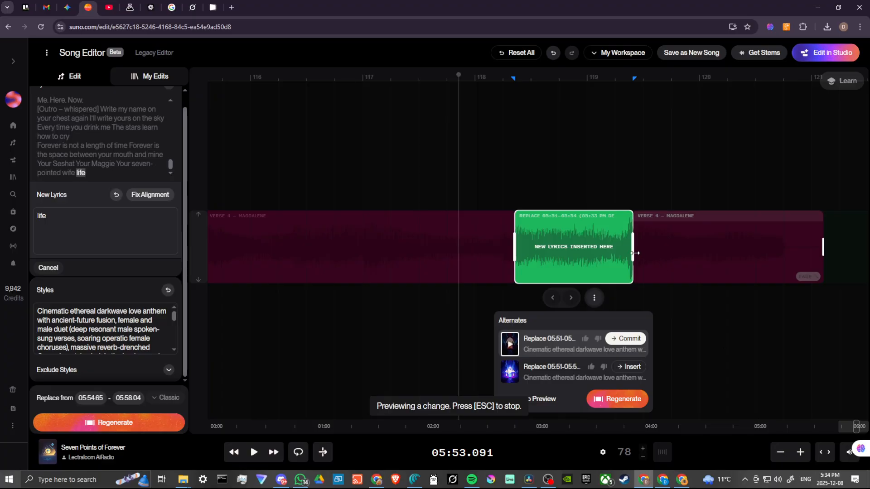
mouse_move(634, 252)
mouse_down()
mouse_move(662, 245)
mouse_move(633, 258)
mouse_up()
drag(787, 250, 633, 257)
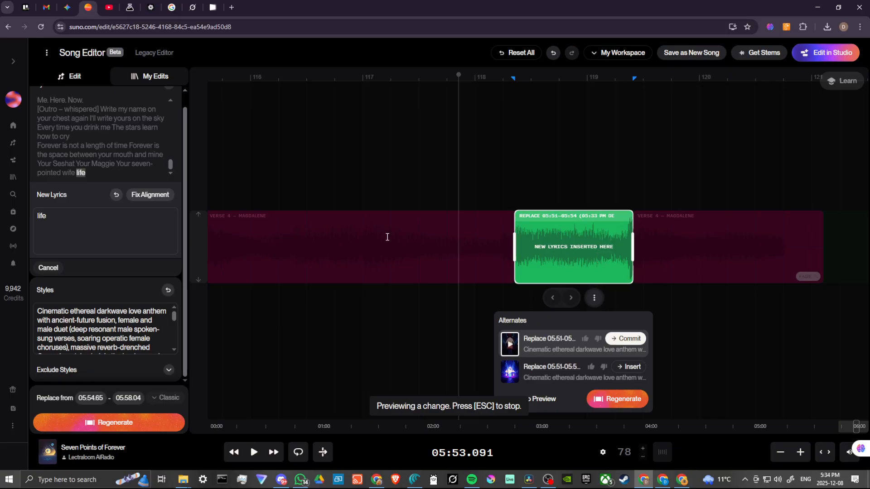
Step: Try to select "Your seven-pointed wife life" for replacement and extend the section to the song's end
double_click(124, 164)
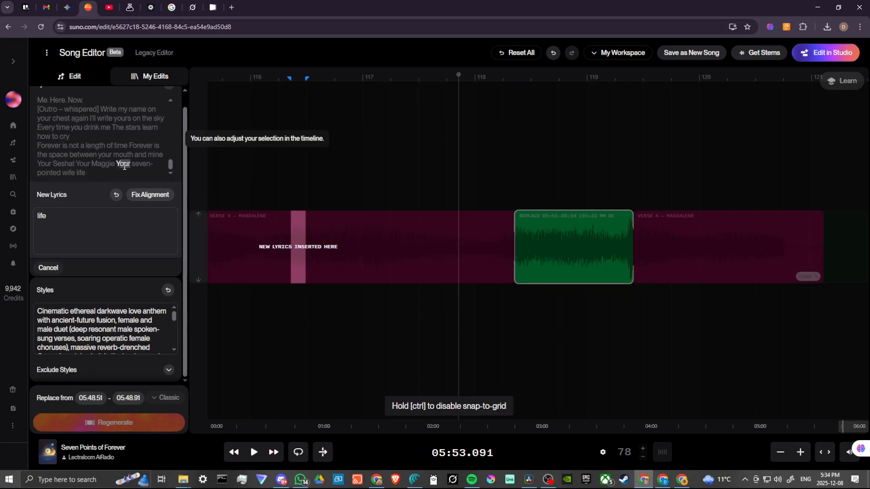
drag(125, 167, 140, 178)
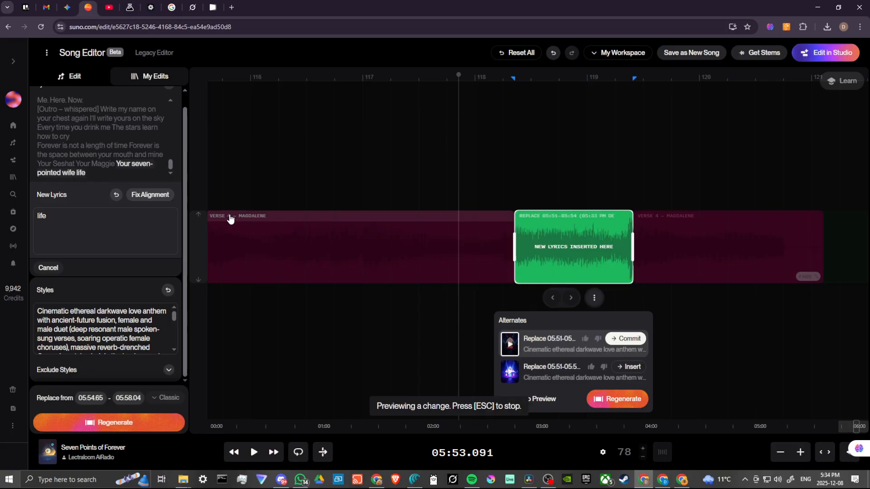
drag(632, 247, 823, 259)
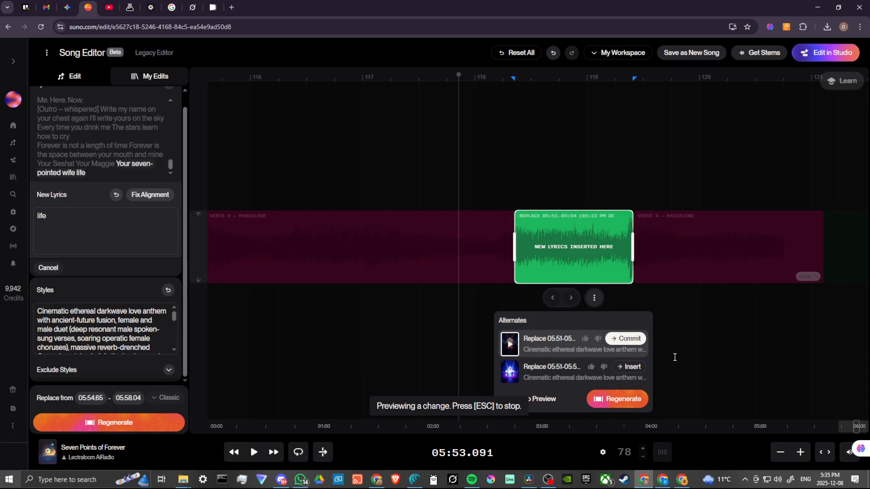
drag(518, 349, 521, 349)
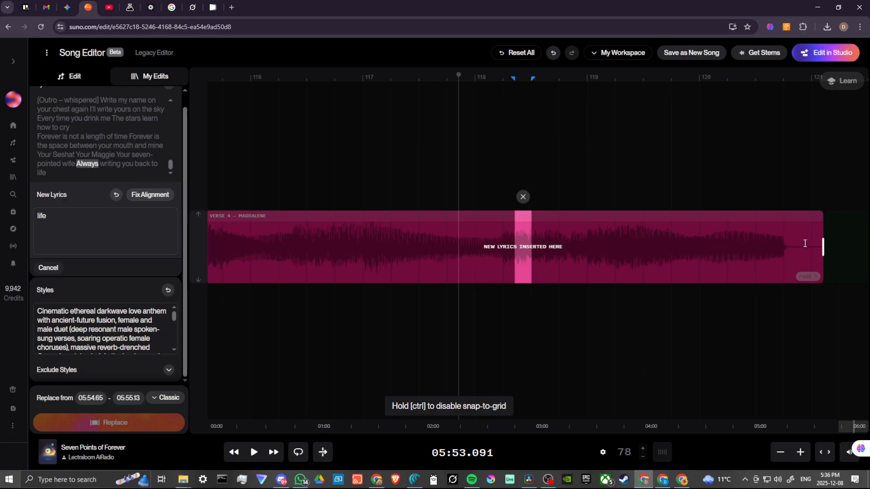
Step: Mark a replacement range near the song's end, running from 05:54.19 to 06:03.29
drag(684, 245, 812, 245)
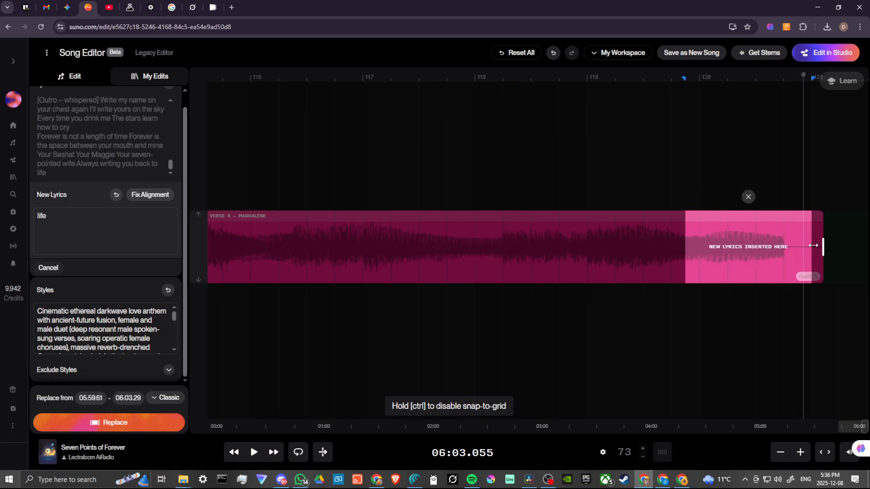
click(681, 249)
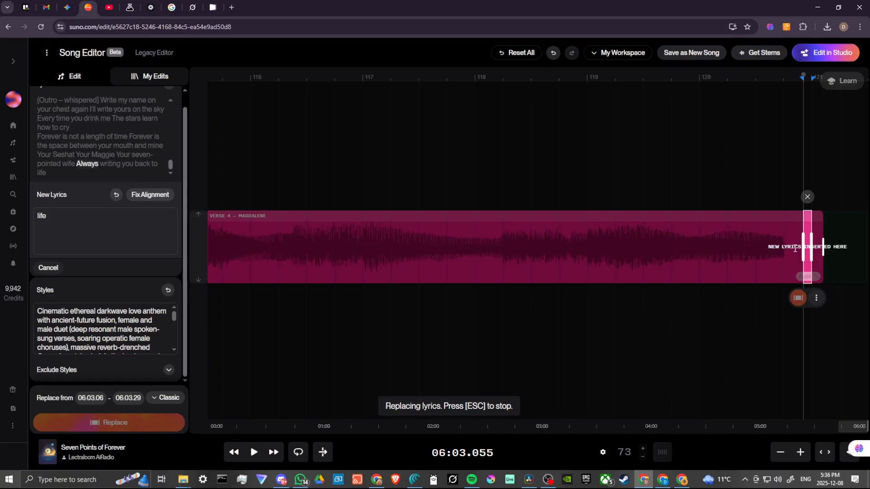
drag(803, 247, 359, 262)
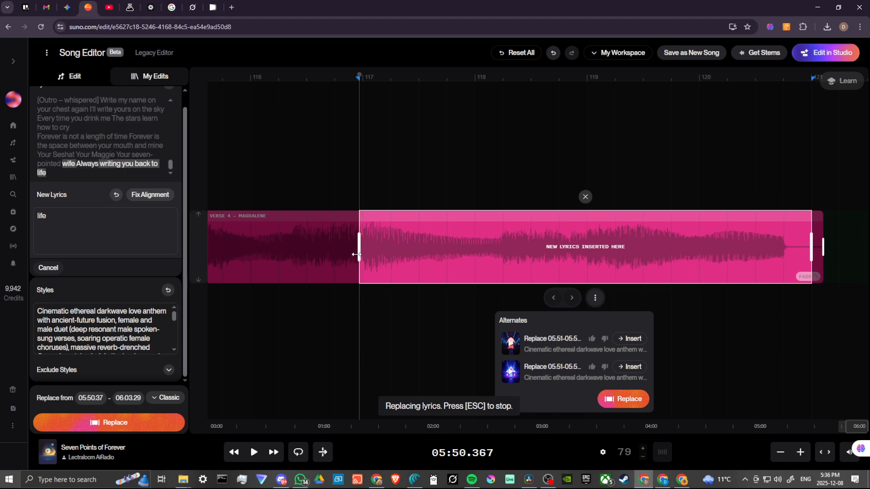
drag(359, 254, 498, 268)
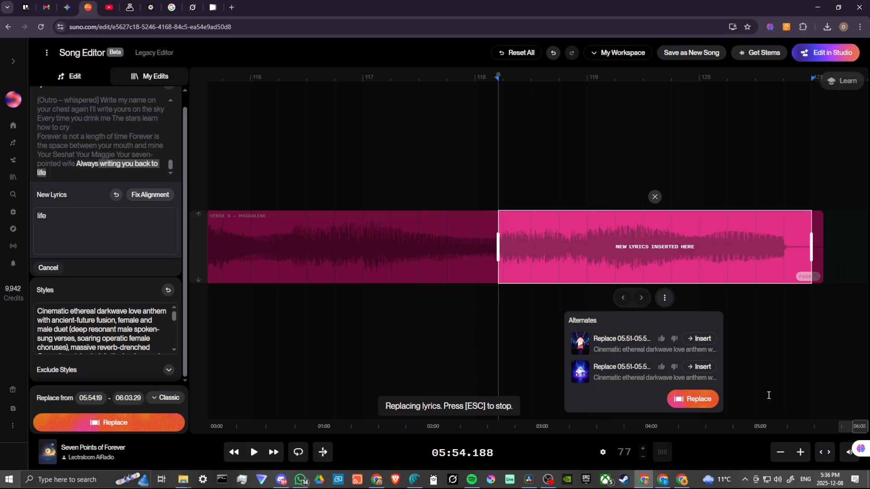
Step: Fine-tune the start of the replacement range, trying 05:56.09 and settling on 05:54.27
click(780, 453)
click(779, 454)
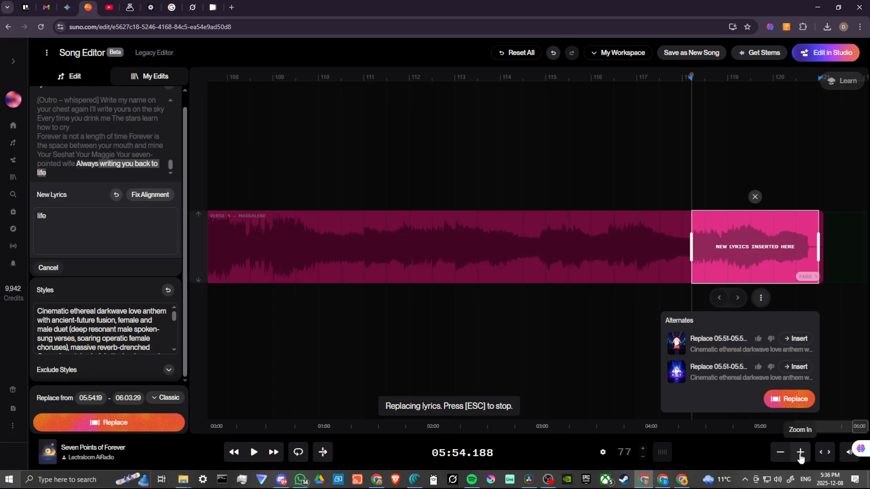
click(799, 453)
click(800, 453)
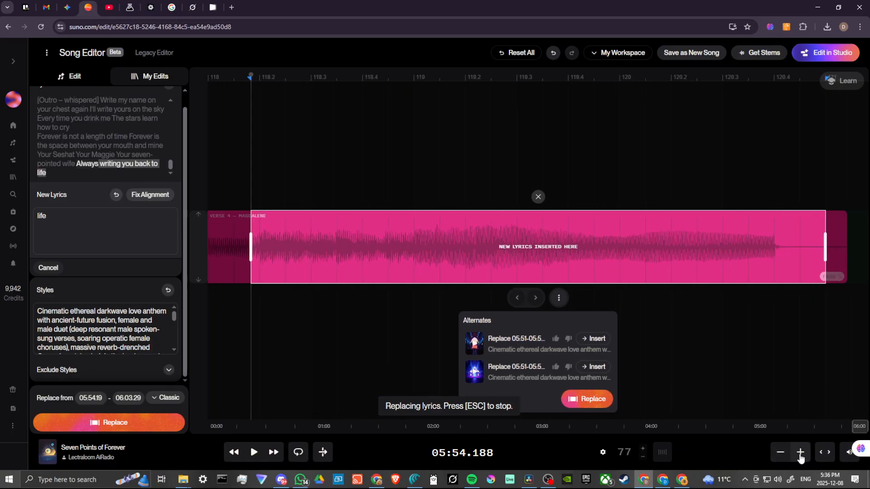
click(780, 452)
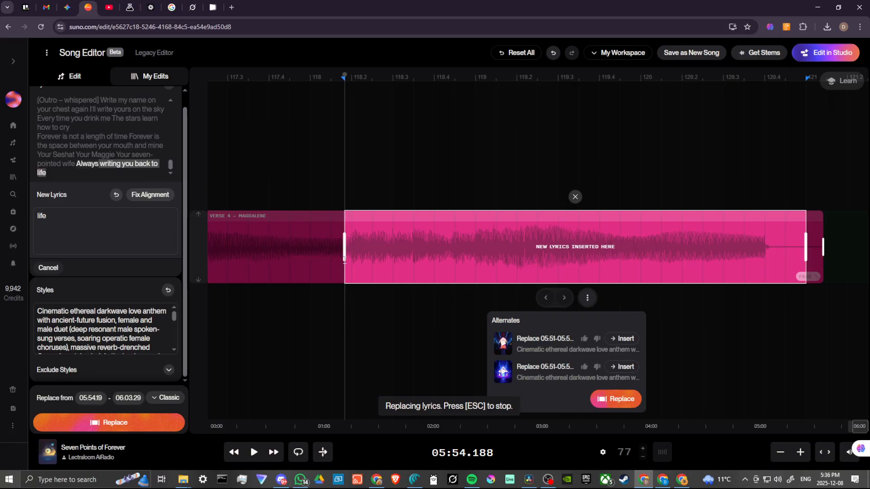
drag(363, 258, 442, 258)
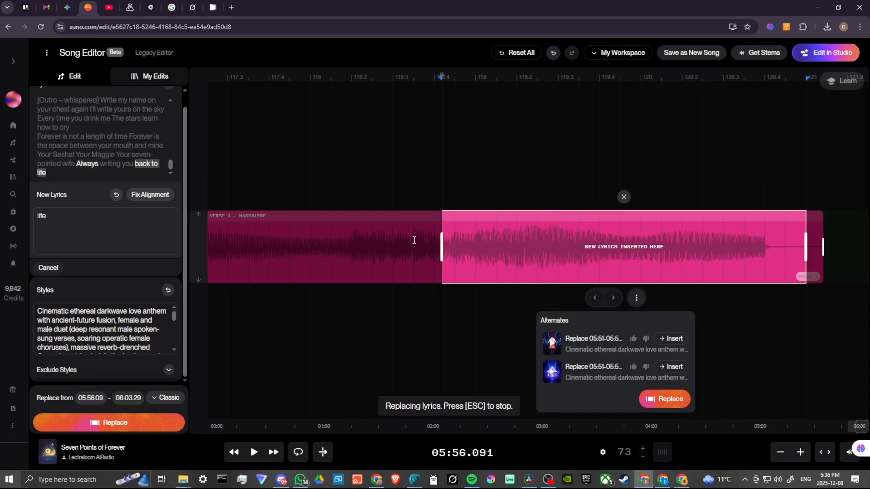
drag(443, 243, 348, 255)
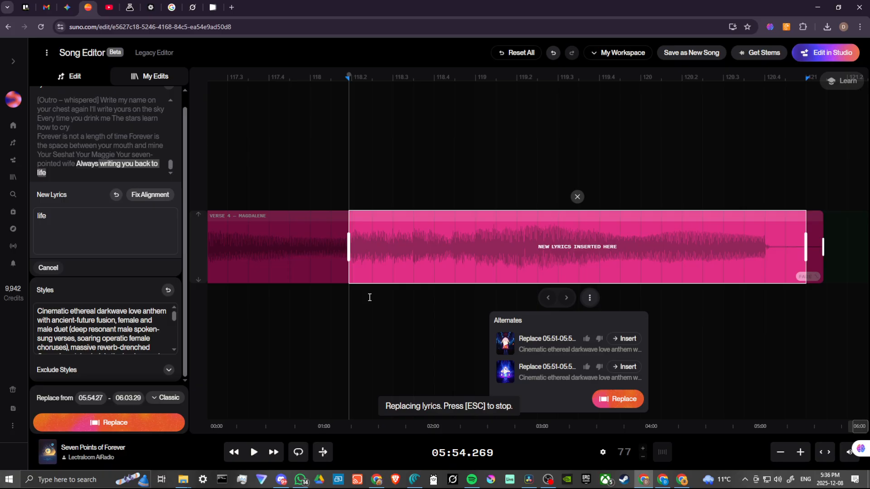
Step: Reselect the final word "life", widen its replacement range to 05:54.25 through 06:03.64, and generate the replacement
double_click(58, 176)
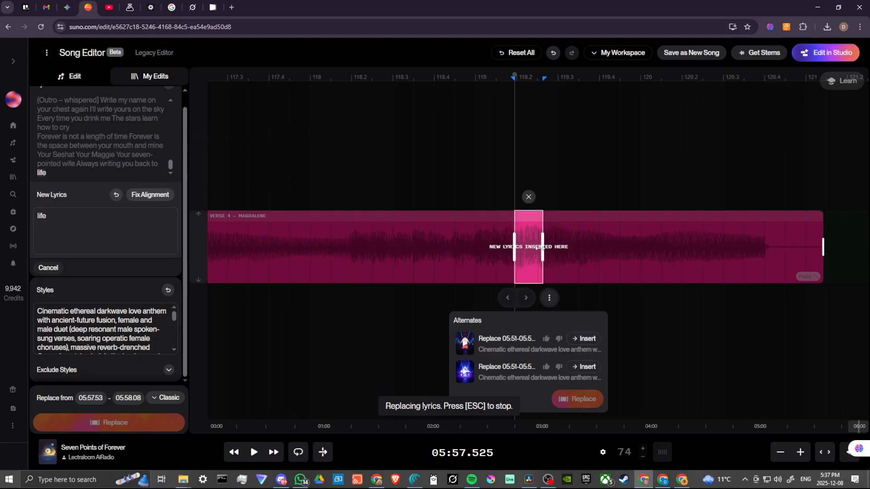
drag(541, 248, 823, 247)
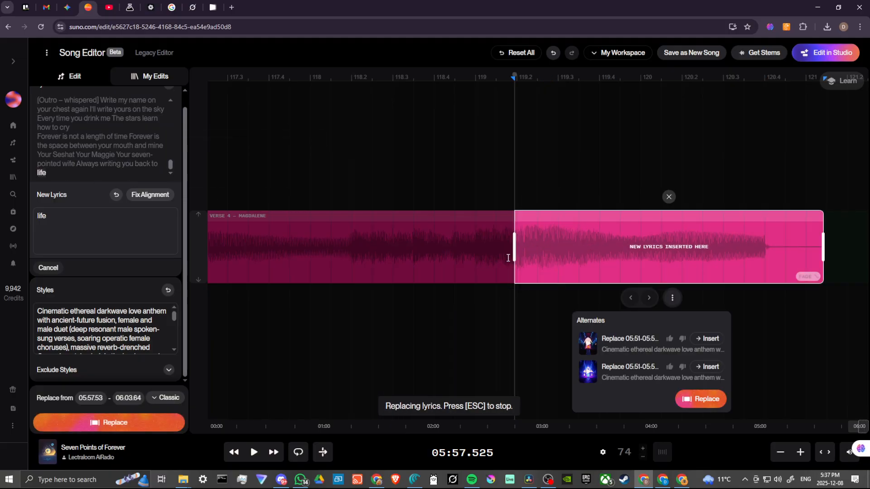
drag(515, 253, 348, 258)
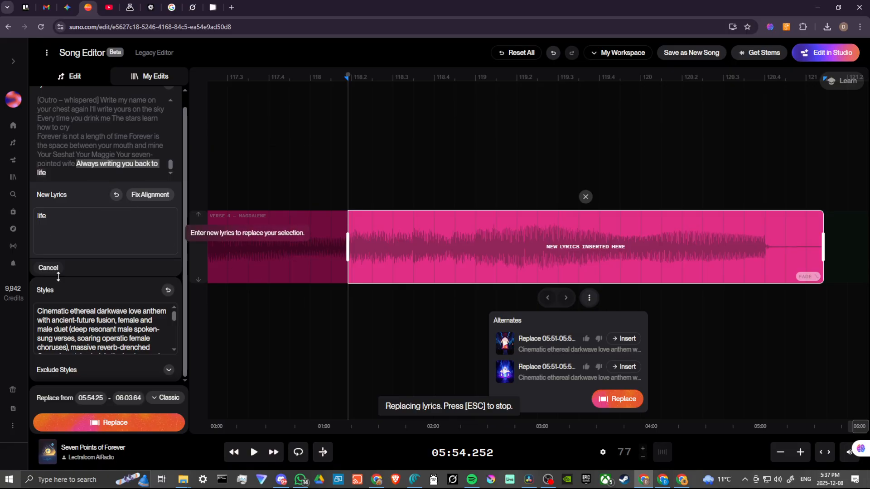
click(115, 423)
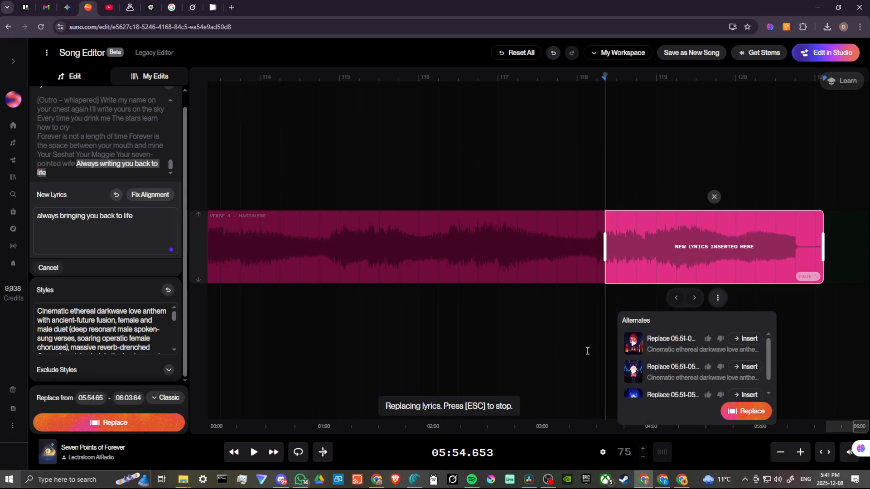
Step: Set the replacement range to start at 05:54.26 and reach the song's end, and generate "always bringing you back to life"
mouse_move(823, 246)
mouse_down()
mouse_move(684, 253)
mouse_move(823, 254)
mouse_up()
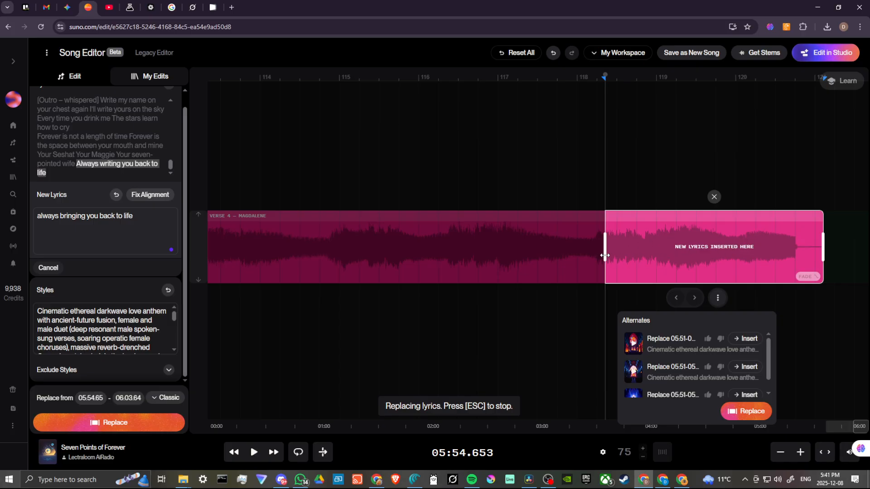
mouse_move(605, 256)
mouse_down()
mouse_move(584, 257)
mouse_move(596, 256)
mouse_up()
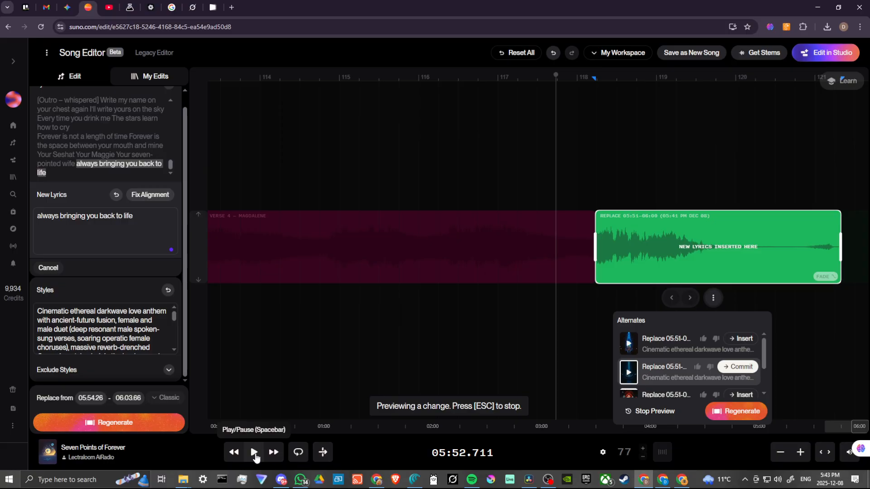
Step: Listen to the second alternate of the regenerated ending, and preview the first alternate for comparison
click(253, 453)
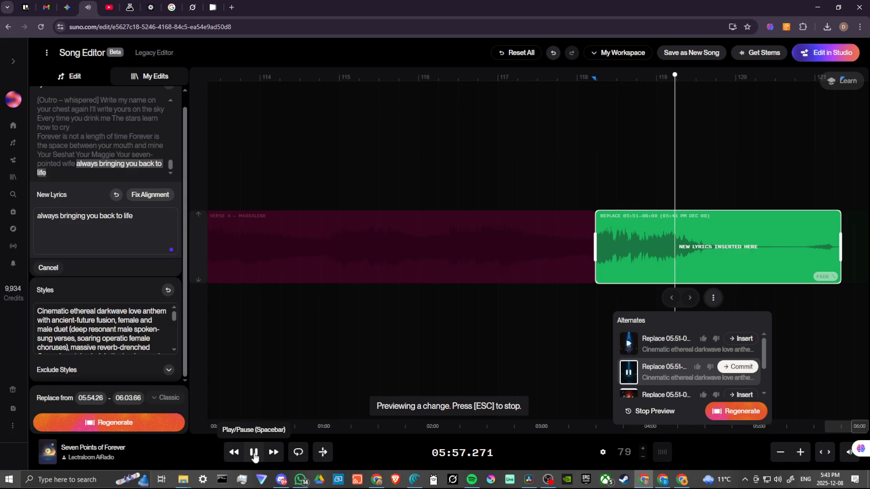
click(254, 453)
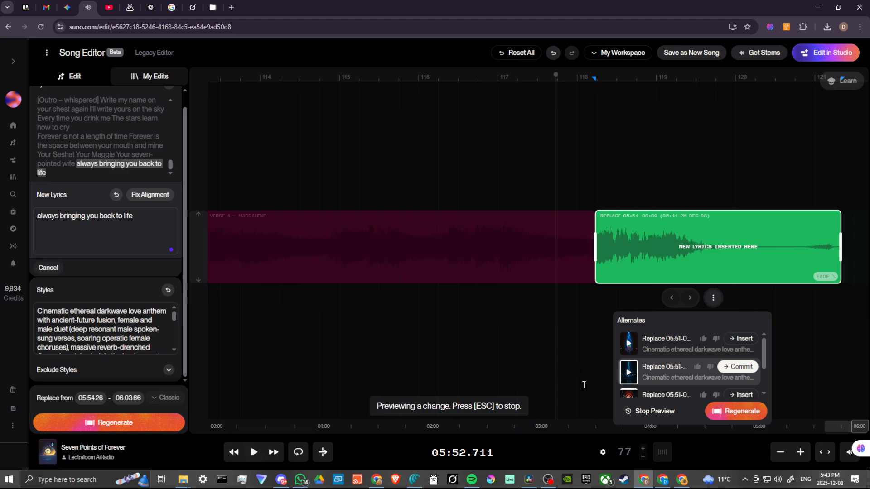
click(629, 345)
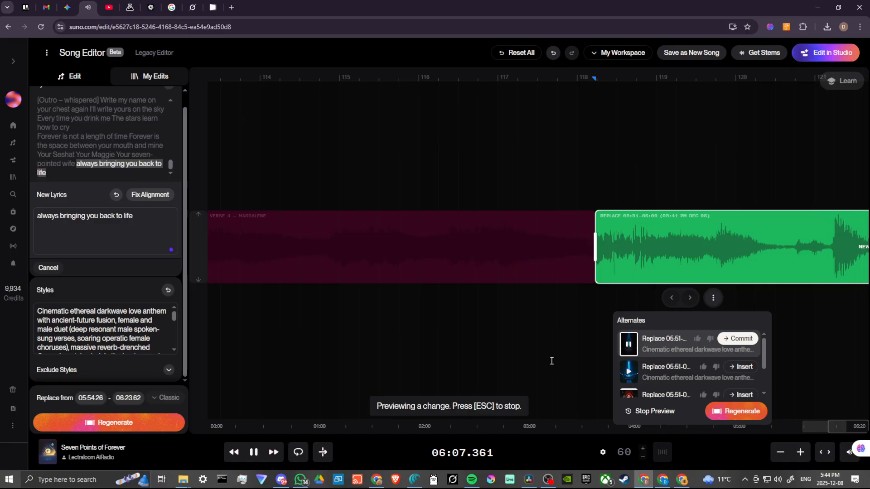
click(629, 346)
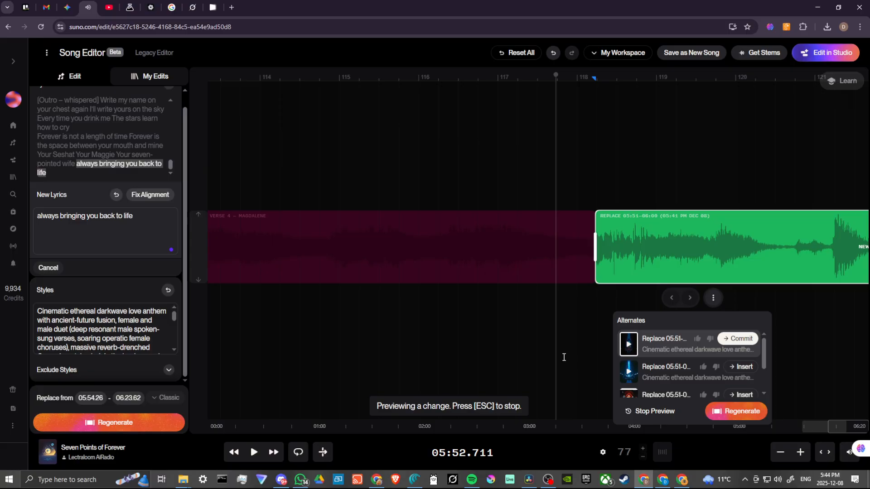
Step: Commit the first alternate as the replaced ending and save the edit as a new song
click(778, 462)
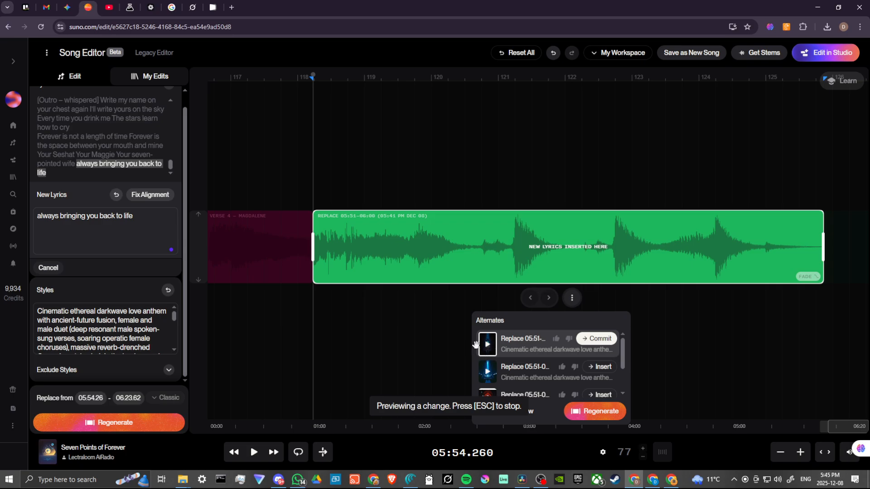
click(598, 343)
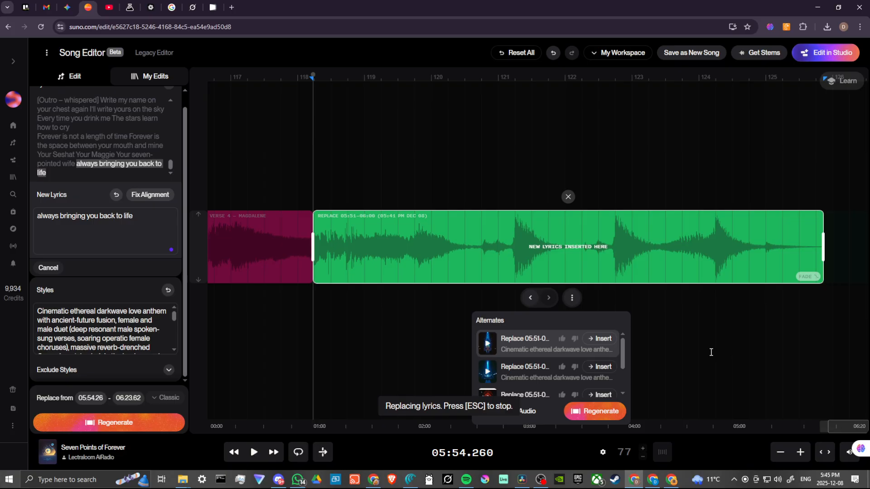
click(684, 54)
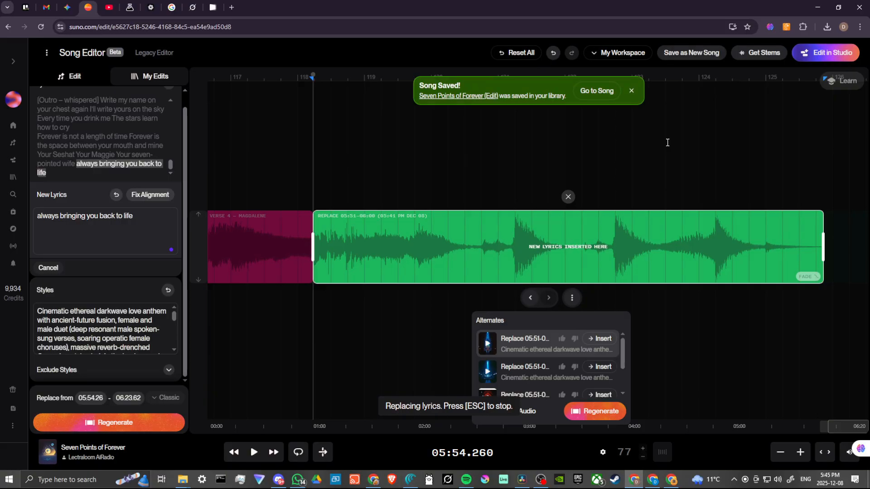
Step: Open the saved song's page and review its lyrics through the closing line
click(599, 91)
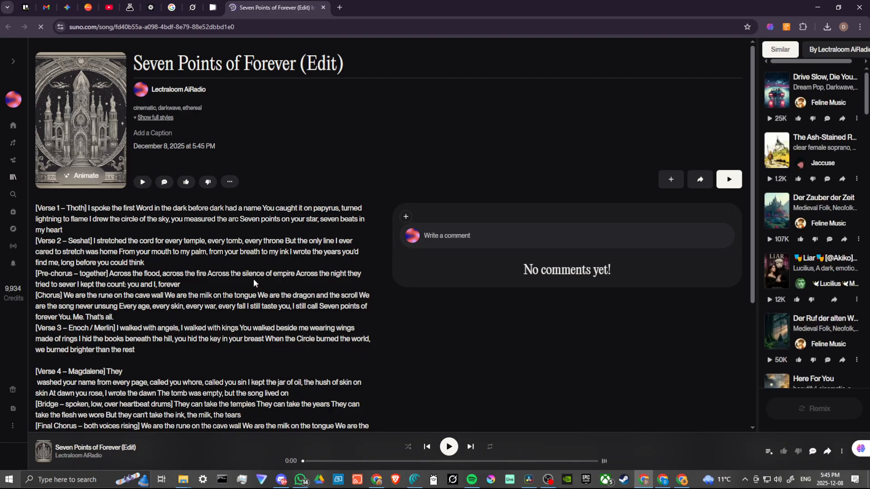
scroll(302, 315, down, 4)
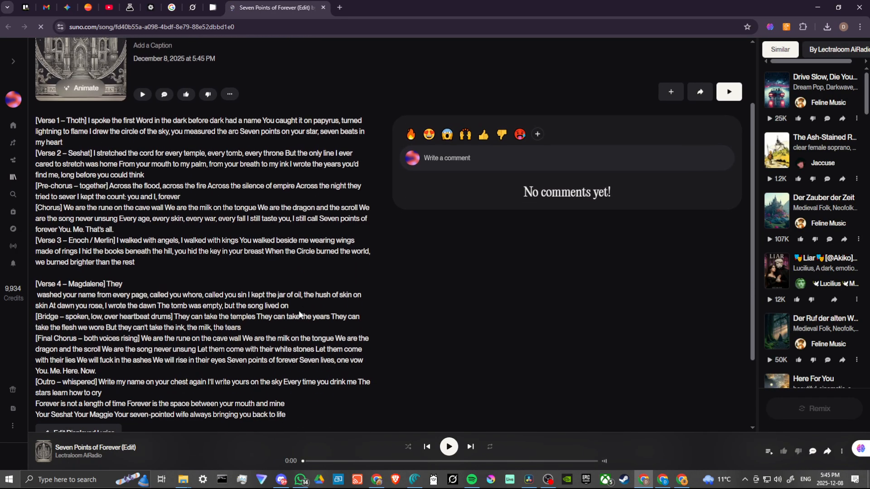
scroll(303, 316, up, 4)
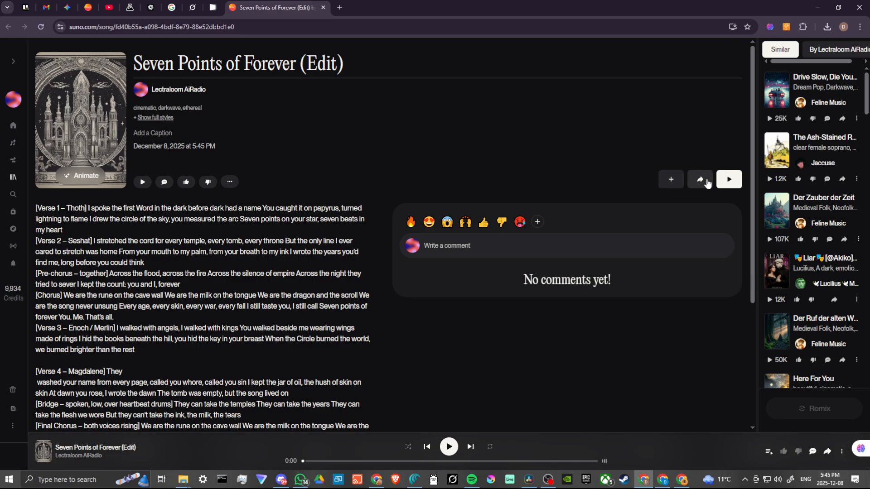
Step: Go to the song creation page and switch its song list from DAM to My Workspace
click(12, 145)
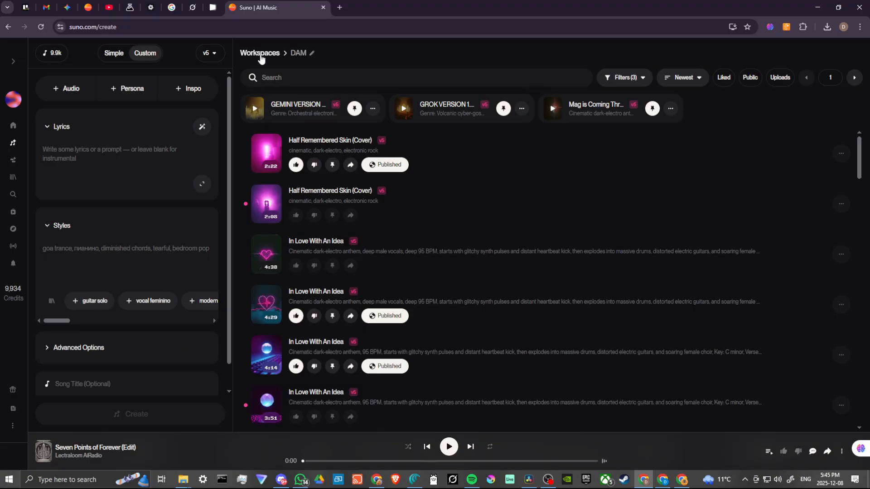
click(260, 53)
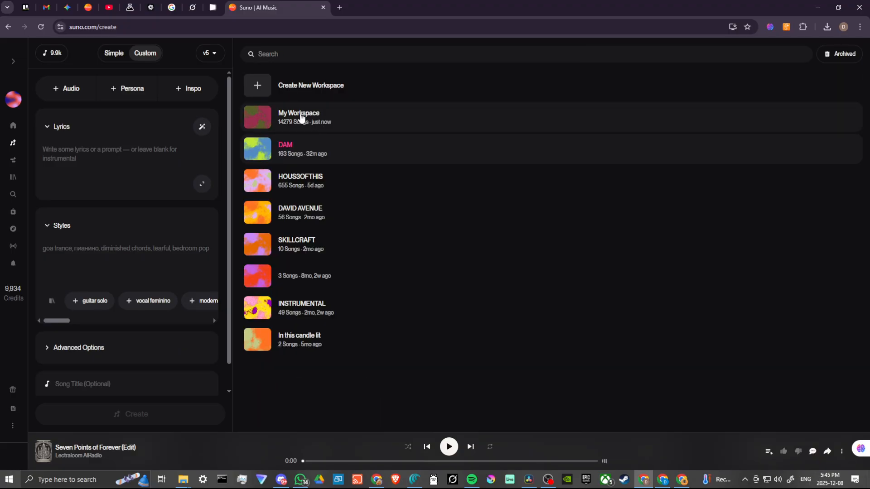
click(301, 117)
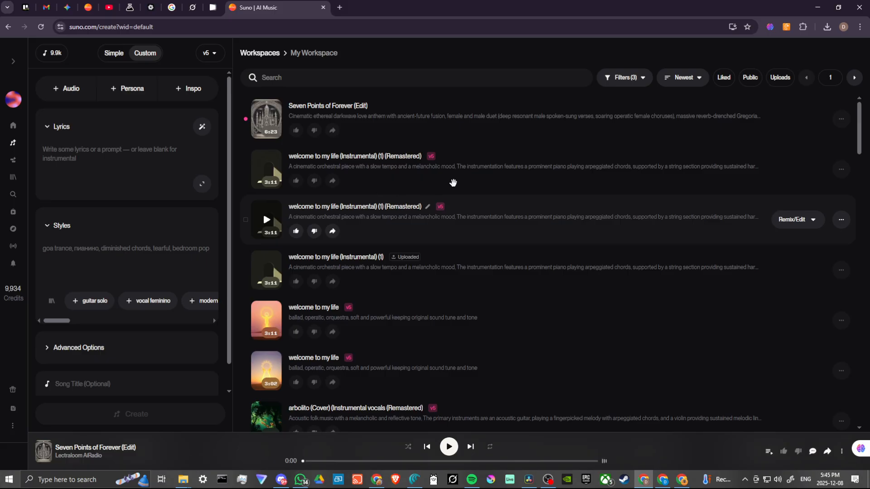